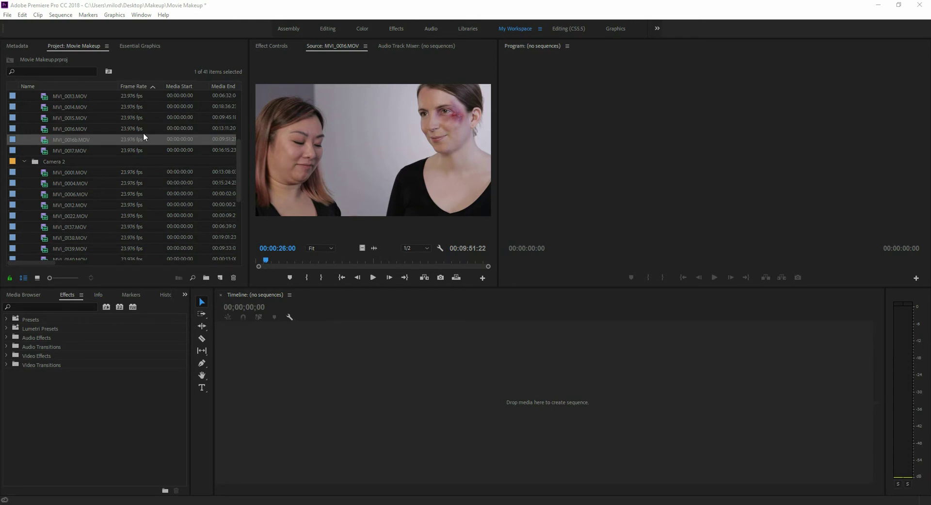
Step: Collapse the Camera 1, Camera 2 and Audio bins in the Project panel
scroll(47, 137, "up", 3)
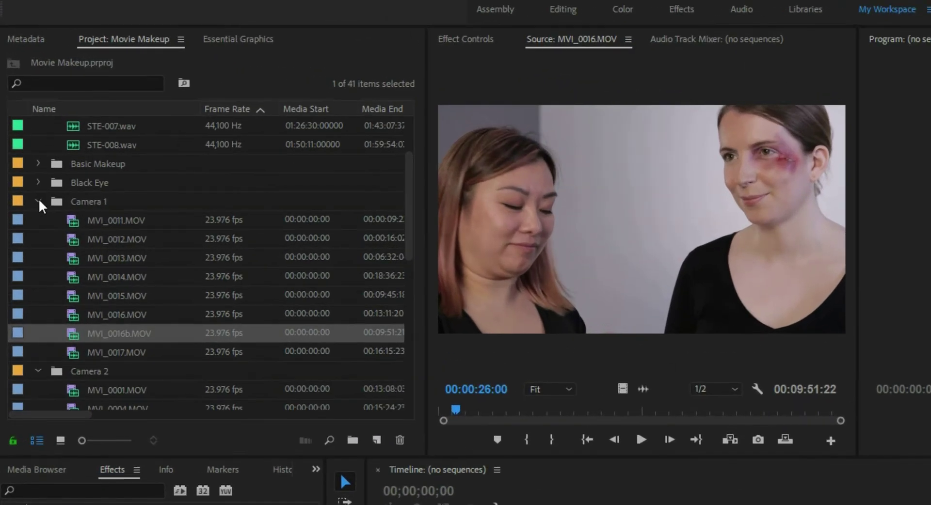
left_click(38, 201)
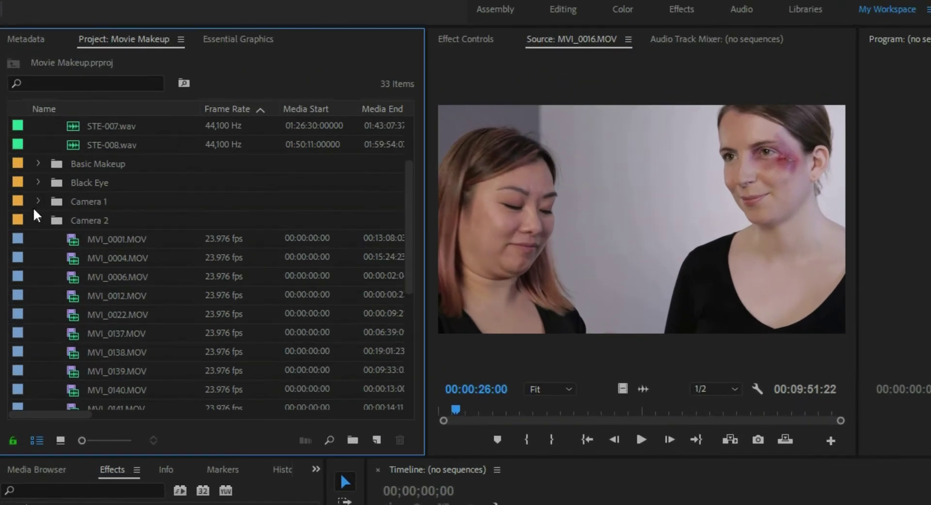
left_click(37, 219)
scroll(42, 214, "up", 2)
left_click(39, 126)
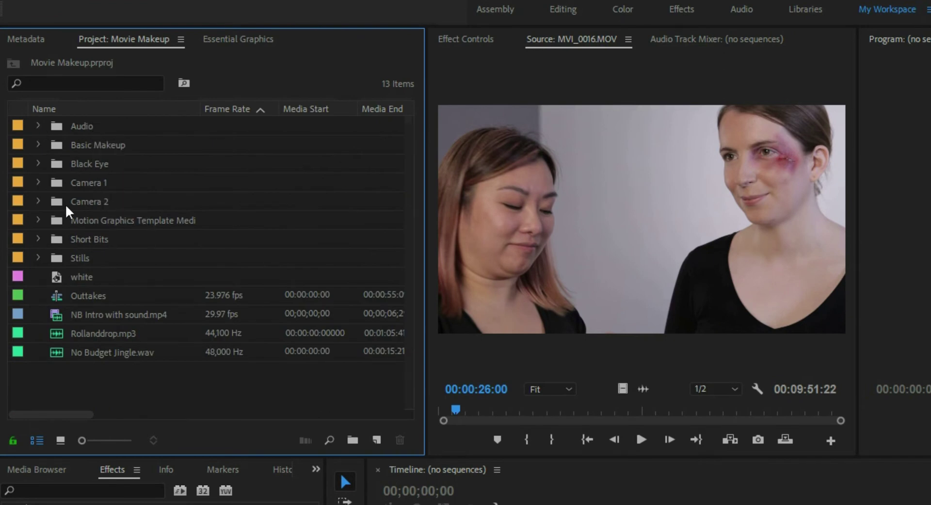
Step: Select MVI_0146.MOV, MVI_0016b.MOV and STE-008.wav together in the Project panel
left_click(39, 200)
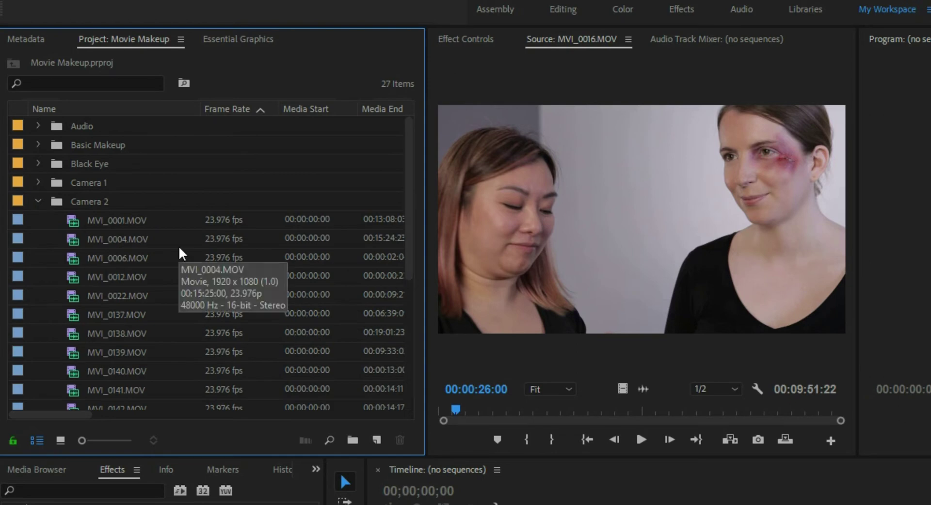
scroll(179, 246, "down", 3)
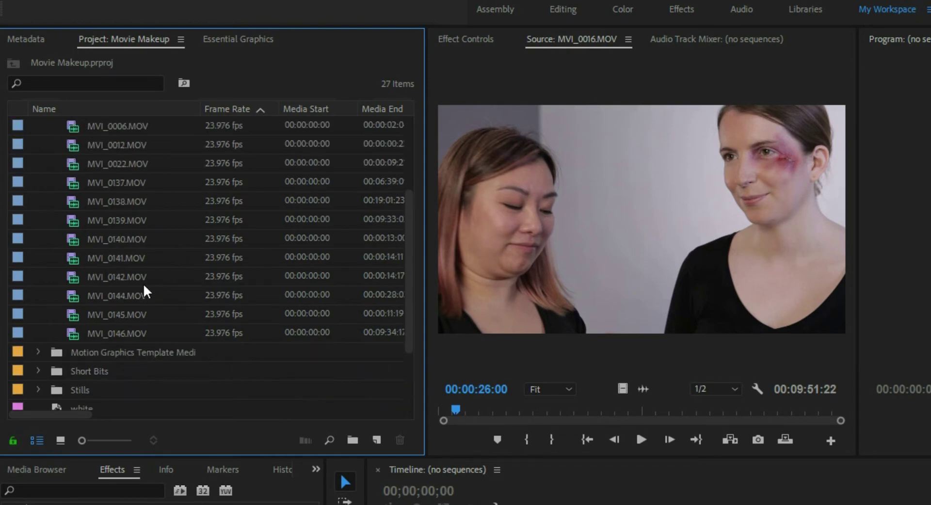
scroll(97, 325, "down", 1)
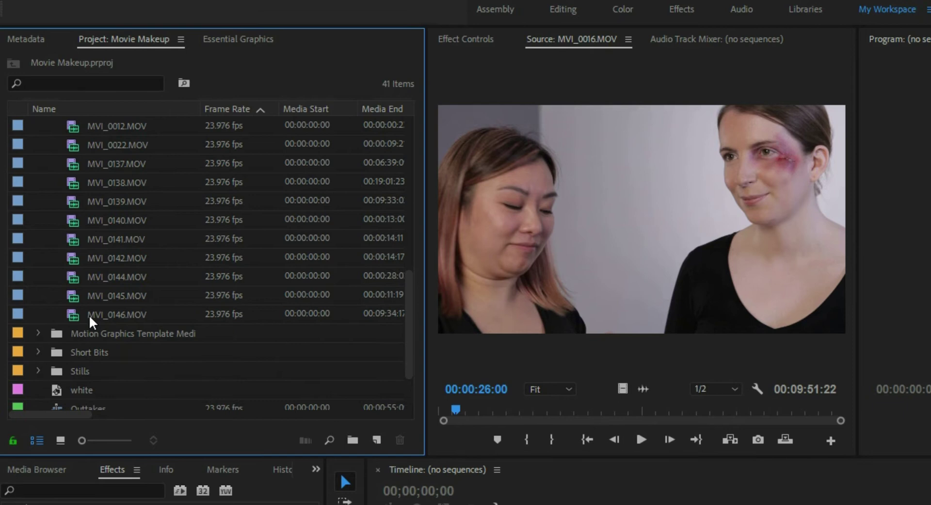
left_click(89, 310)
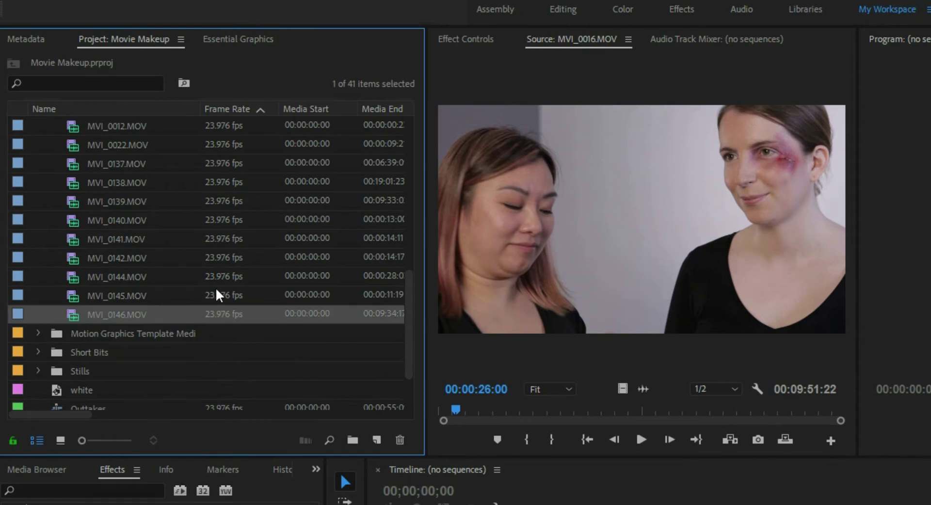
scroll(184, 273, "up", 5)
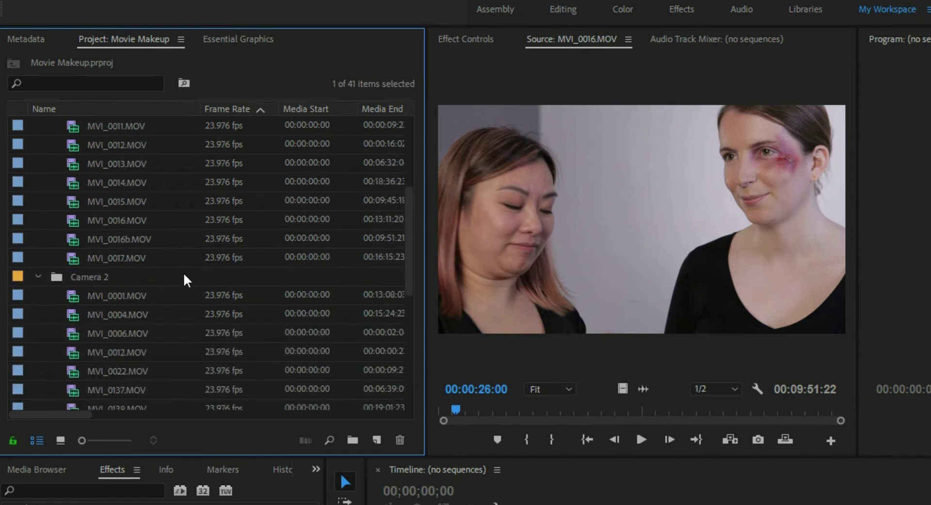
left_click(140, 240, "ctrl")
scroll(181, 248, "up", 4)
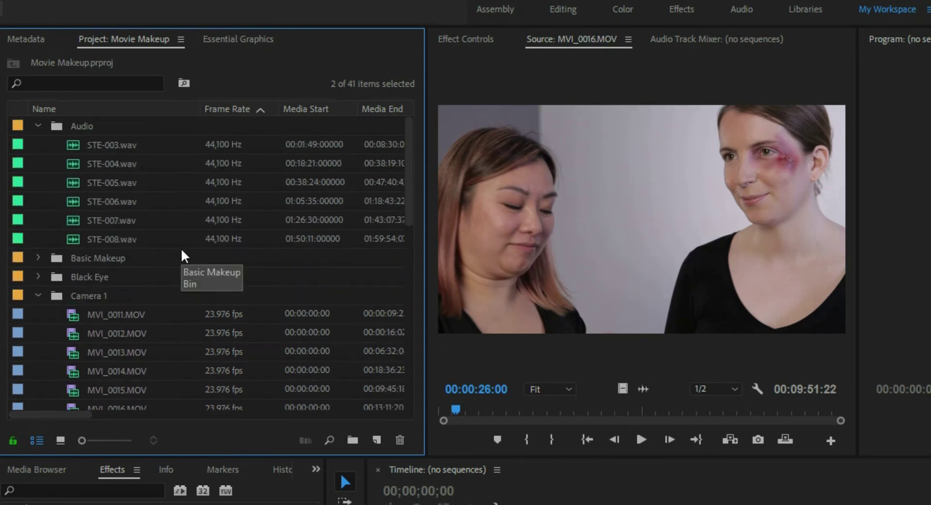
left_click(86, 240, "ctrl")
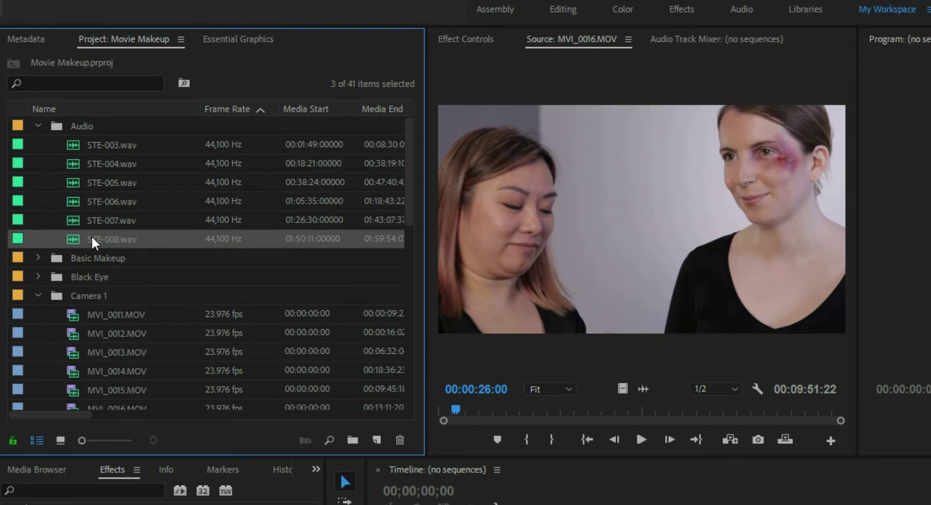
scroll(91, 235, "down", 3)
scroll(92, 236, "up", 2)
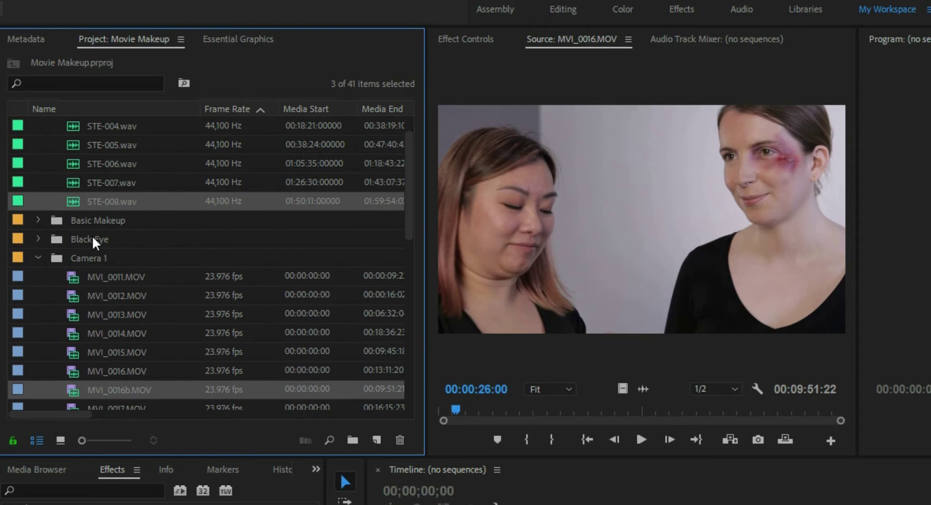
Step: Create an audio-synced multi-camera source sequence named Video Clip Name + 'broken nose'
right_click(112, 202)
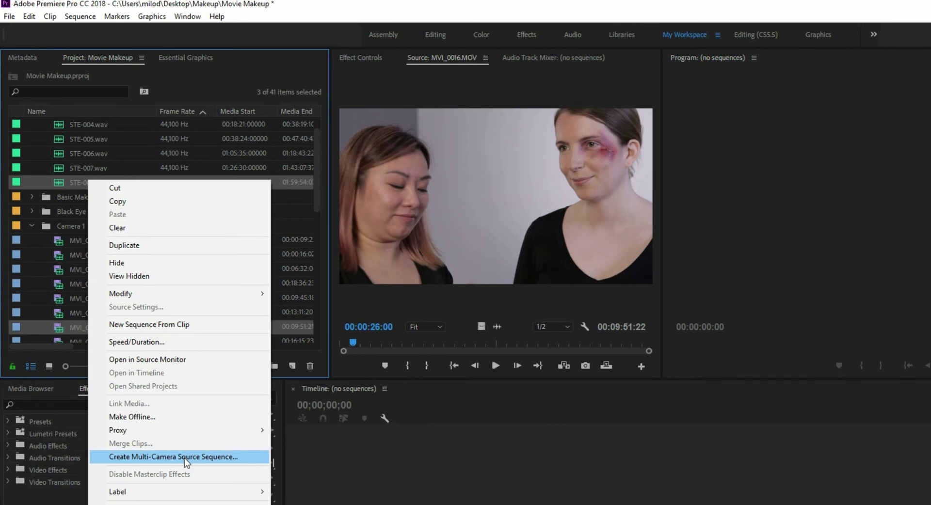
left_click(184, 458)
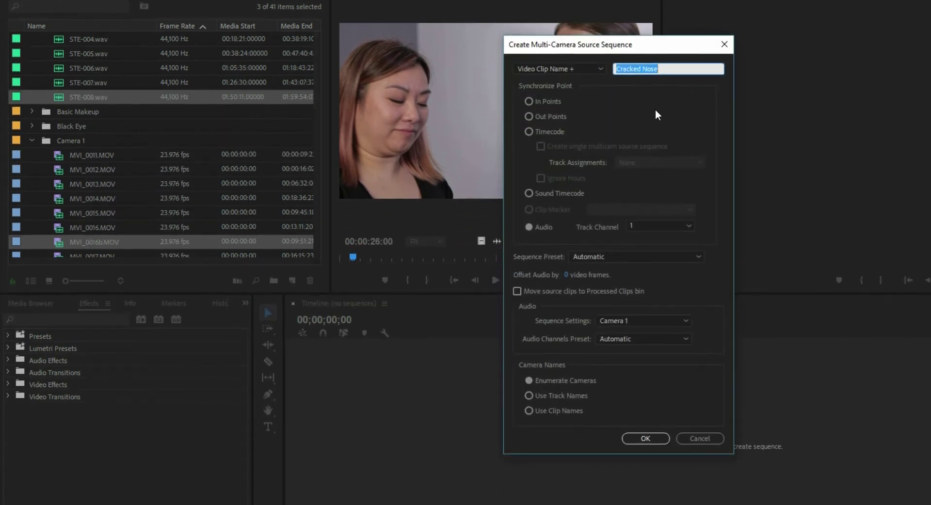
left_click(594, 69)
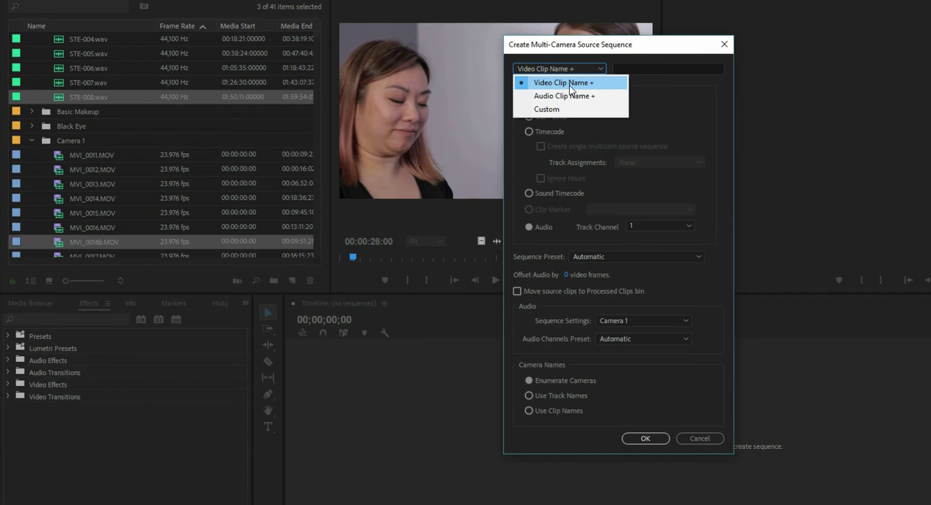
left_click(625, 67)
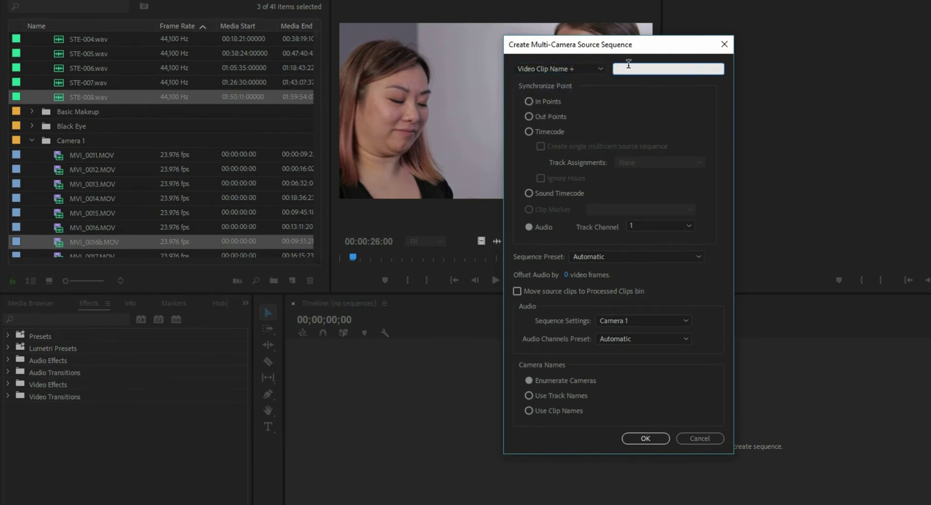
type("broken nose")
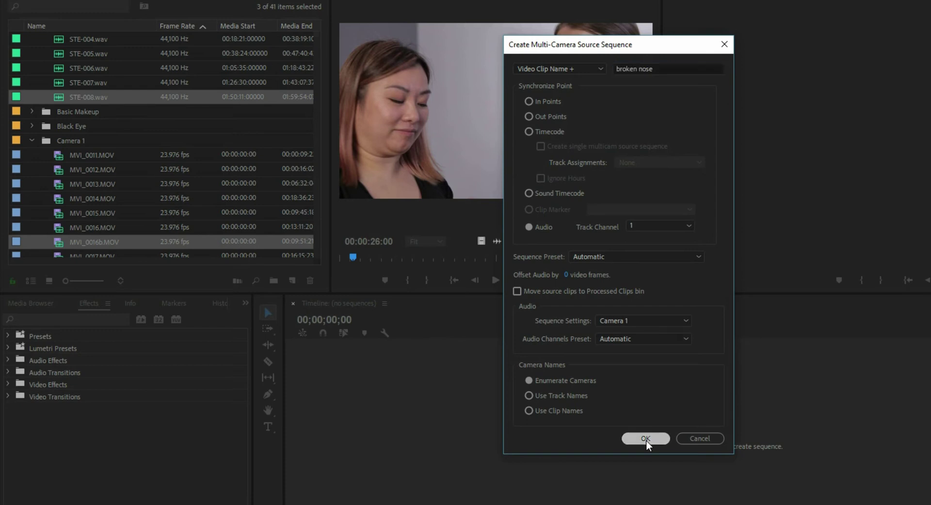
left_click(645, 439)
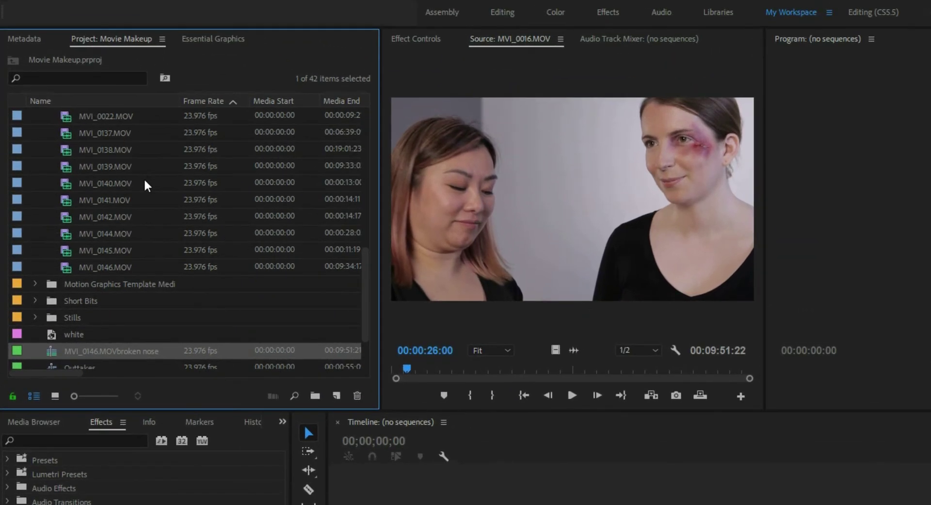
Step: Collapse the Camera 2, Camera 1 and Audio bins, keeping the MVI_0146.MOVbroken nose name unchanged
scroll(111, 207, "up", 3)
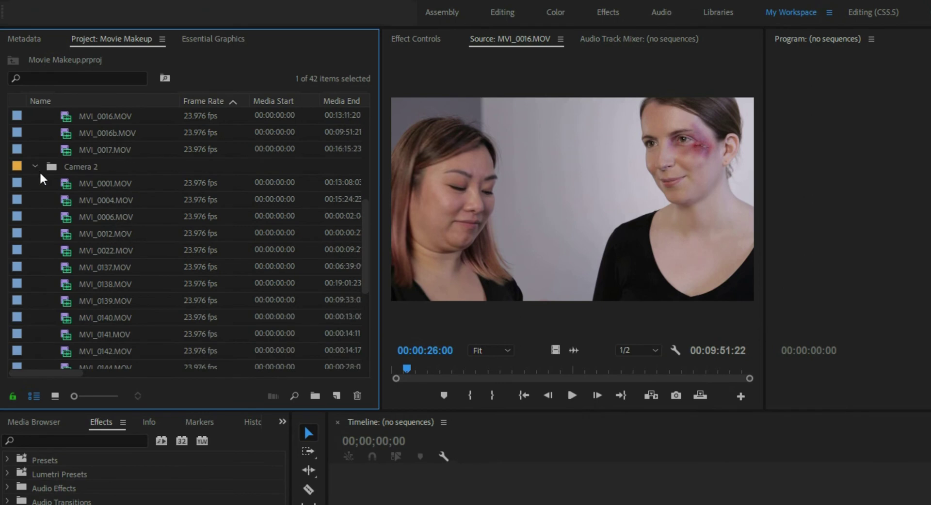
left_click(38, 170)
scroll(40, 170, "up", 5)
left_click(35, 179)
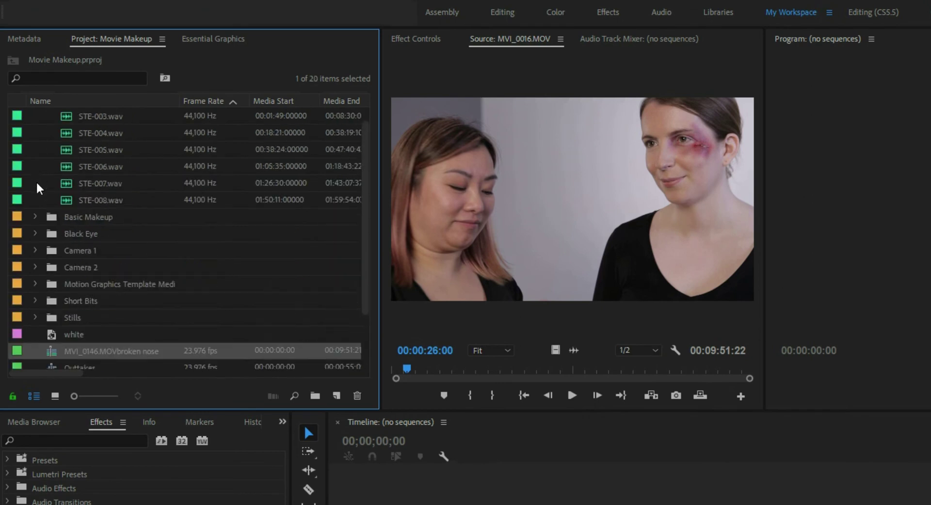
scroll(36, 165, "up", 3)
left_click(36, 116)
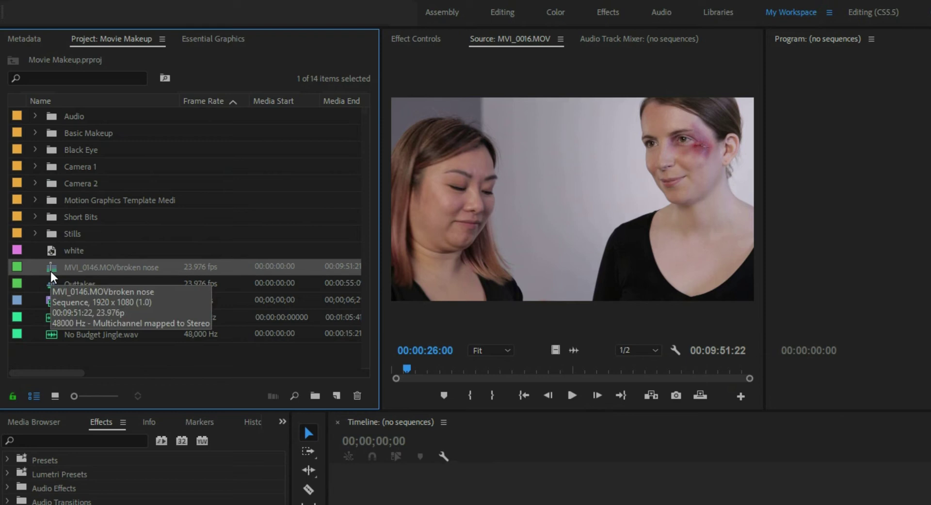
left_click(72, 269)
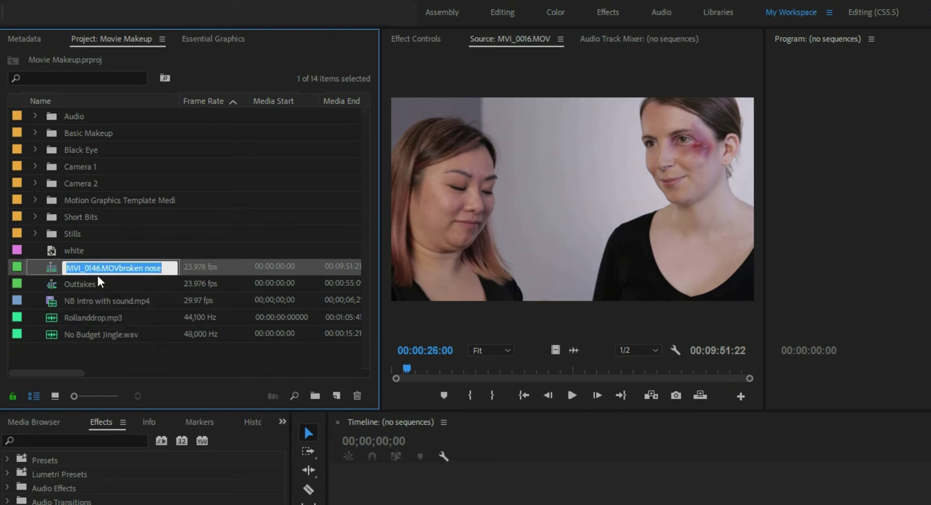
left_click(50, 266)
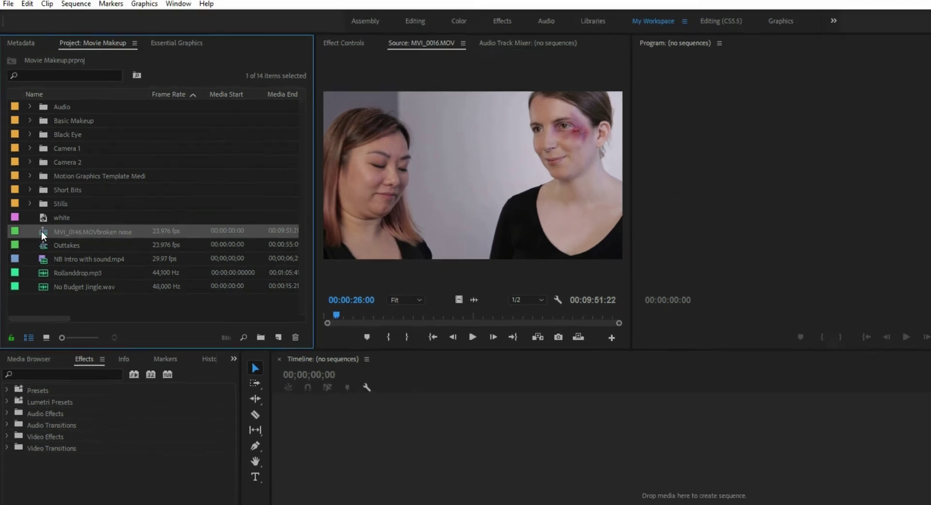
Step: Drag the multicam source sequence into a new MVI_0146 sequence, placed at the timeline start
left_click_drag(42, 231, 411, 504)
left_click_drag(321, 410, 316, 408)
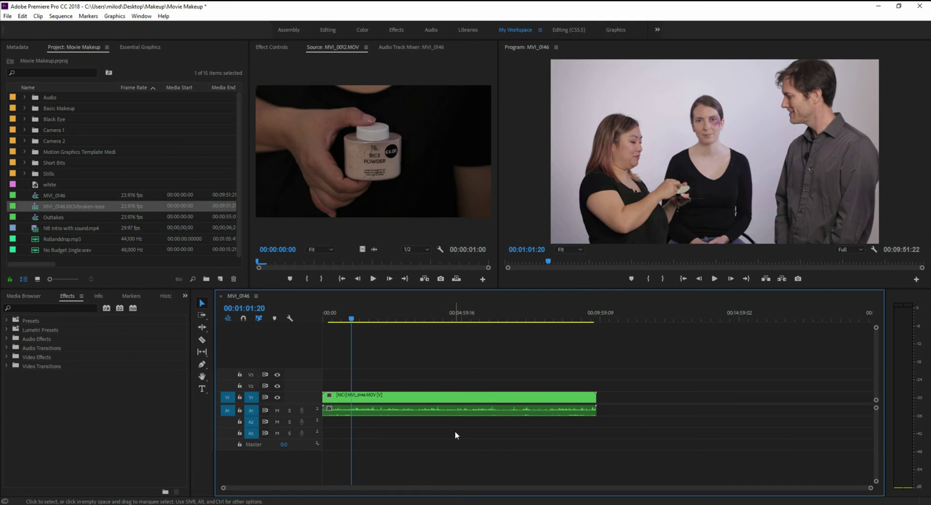
Step: Open the multicam clip and test switching between camera 2 close-up and camera 1 wide, ending on wide
double_click(360, 400)
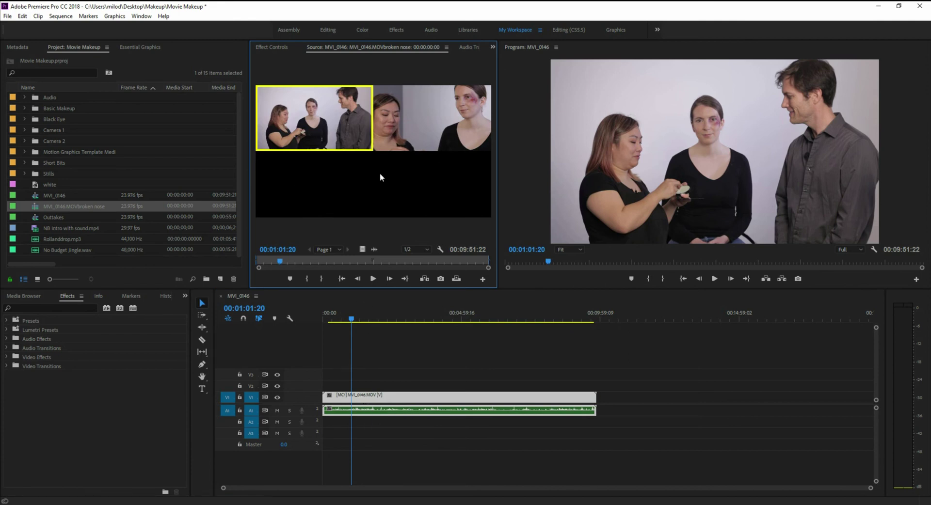
left_click(410, 113)
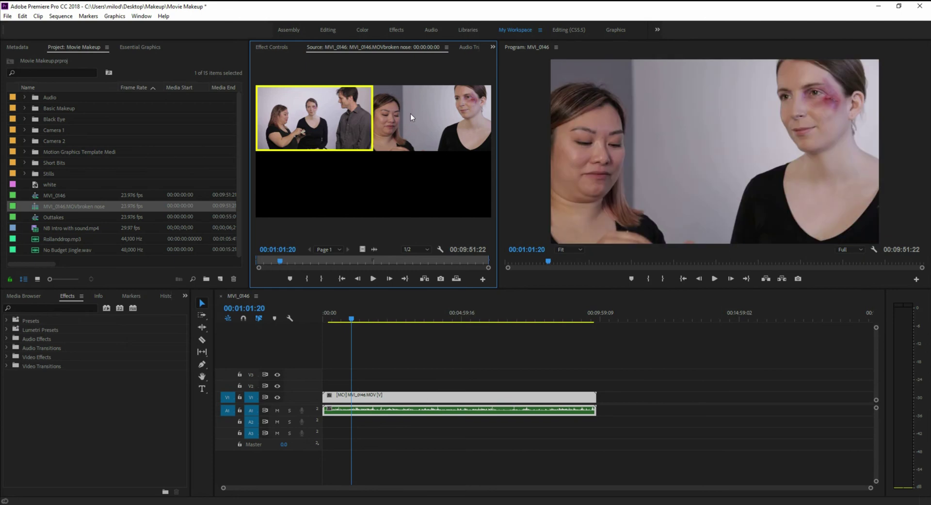
left_click(343, 126)
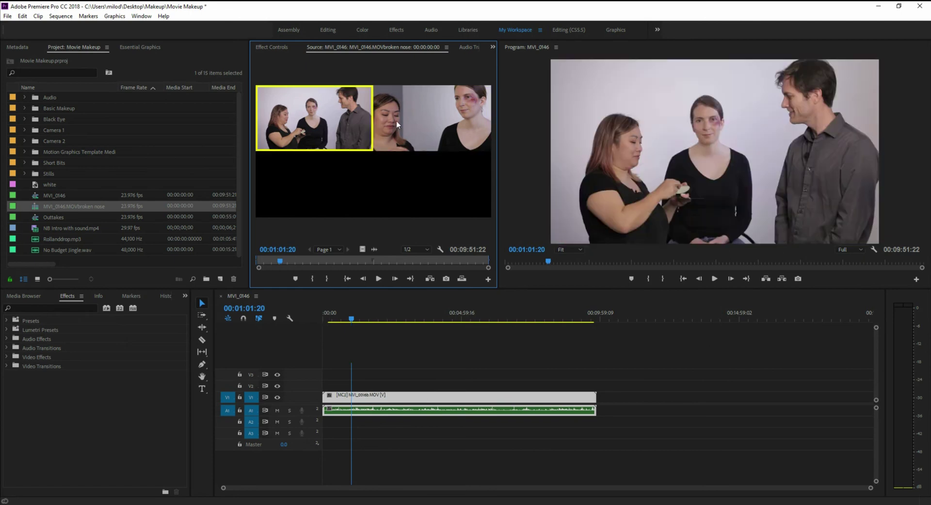
left_click(397, 121)
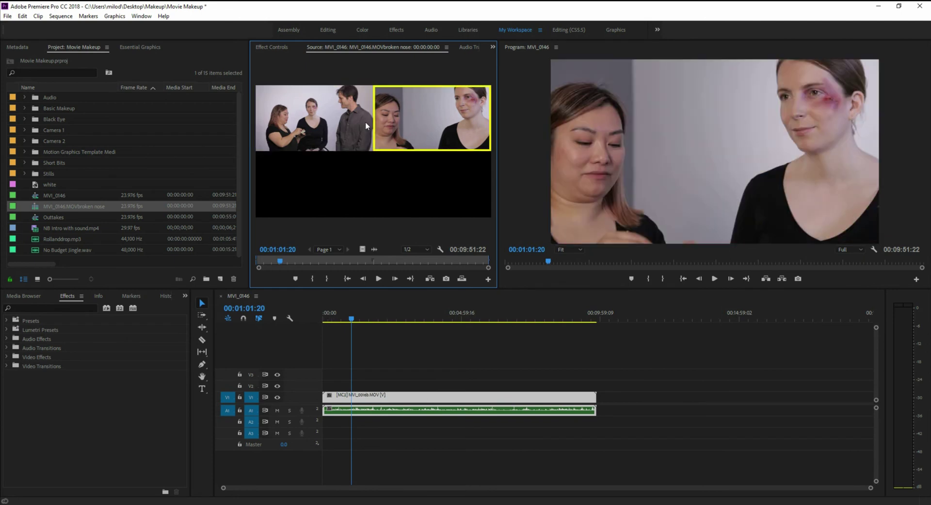
left_click(365, 121)
left_click(403, 118)
left_click(346, 124)
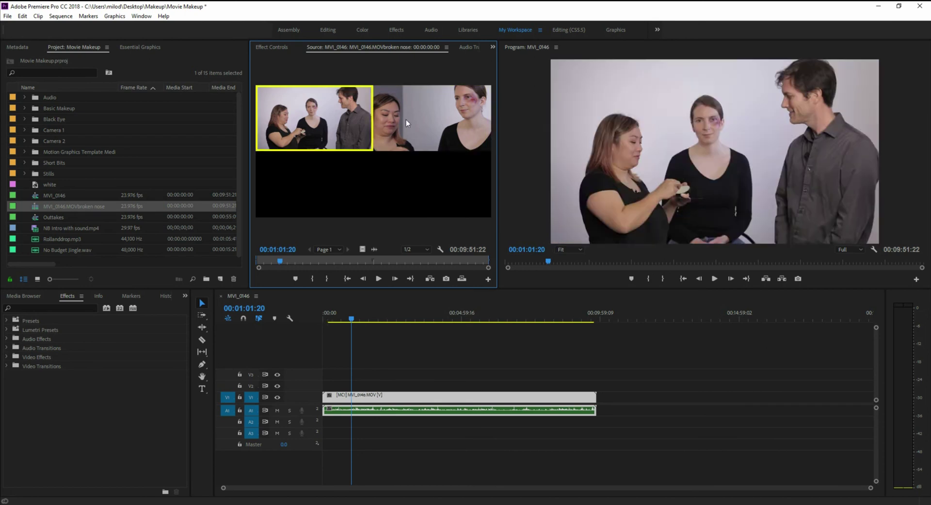
left_click(406, 119)
left_click(343, 123)
Step: Trim about 44 seconds off the clip's start, play it back, and scrub for a cut point
left_click_drag(323, 397, 344, 398)
key("space")
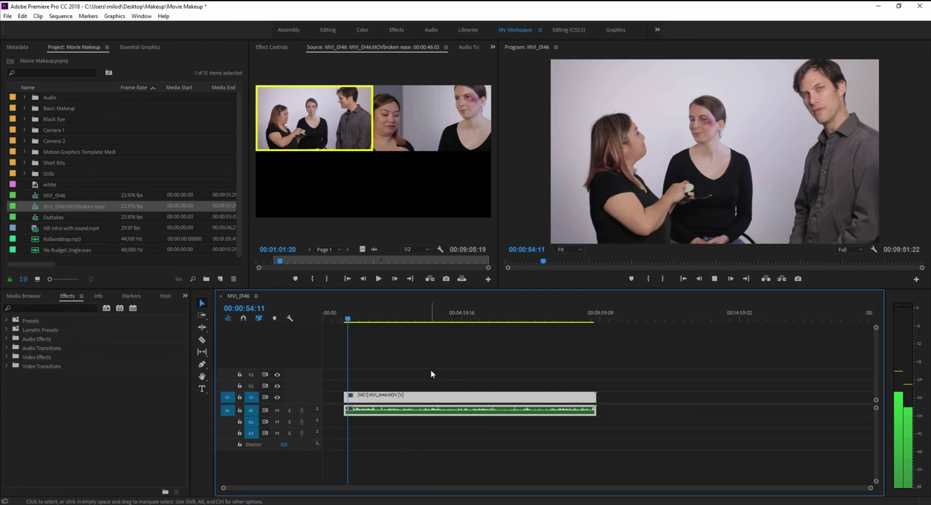
key("space")
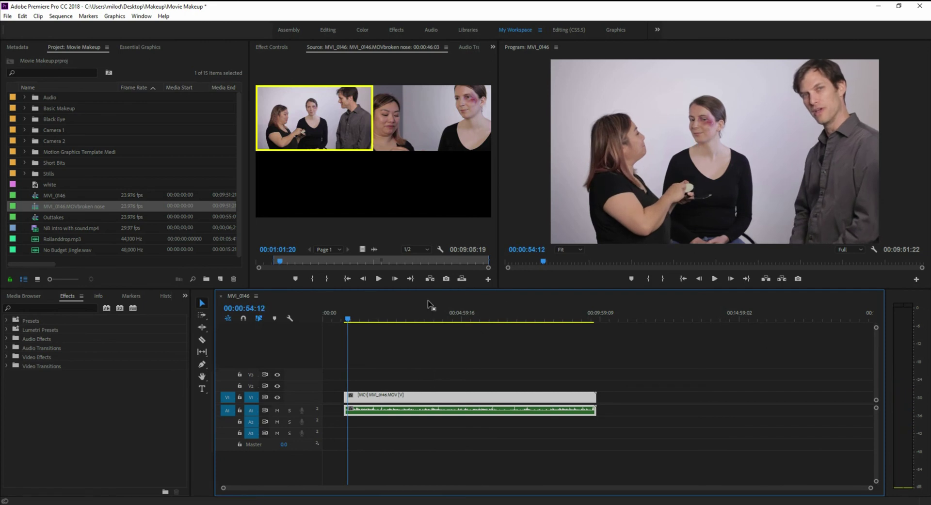
left_click(350, 319)
left_click_drag(353, 320, 388, 320)
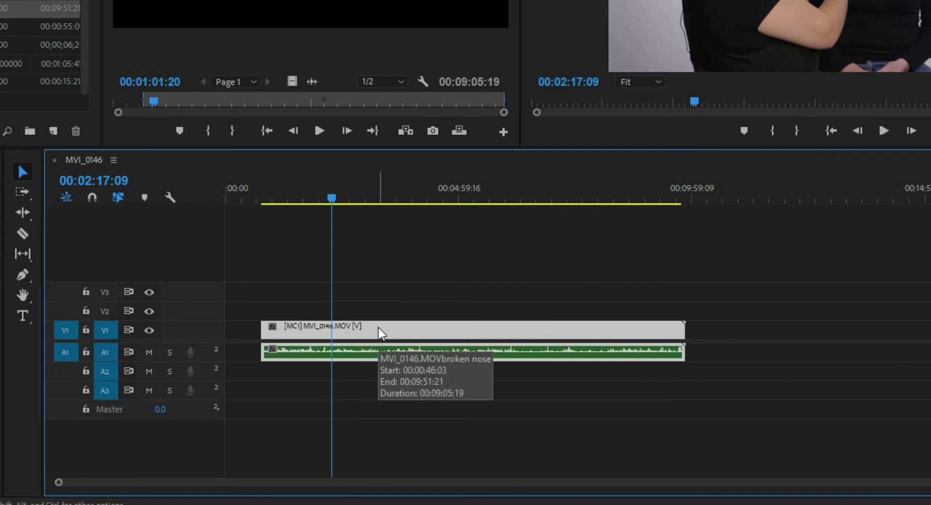
Step: Razor the clip at 02:17:09 and switch the later part to the camera 2 close-up
key("c")
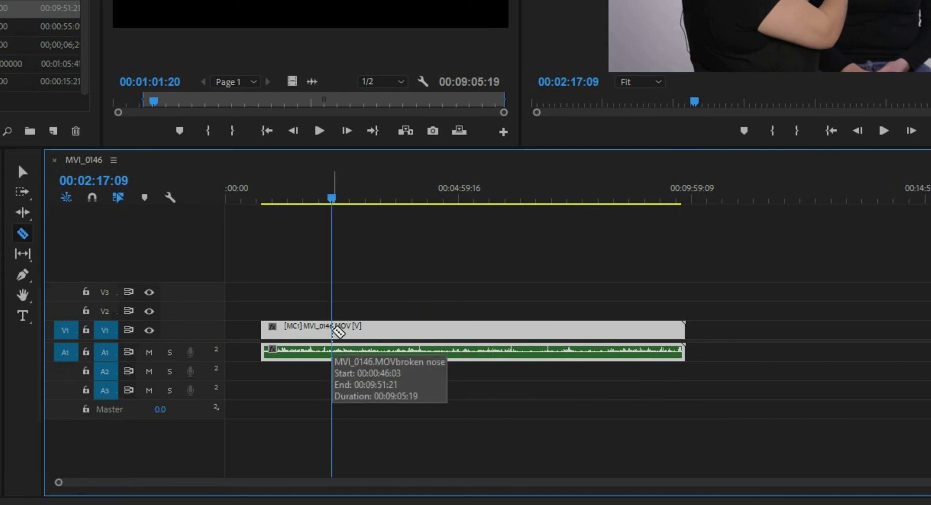
left_click(334, 330)
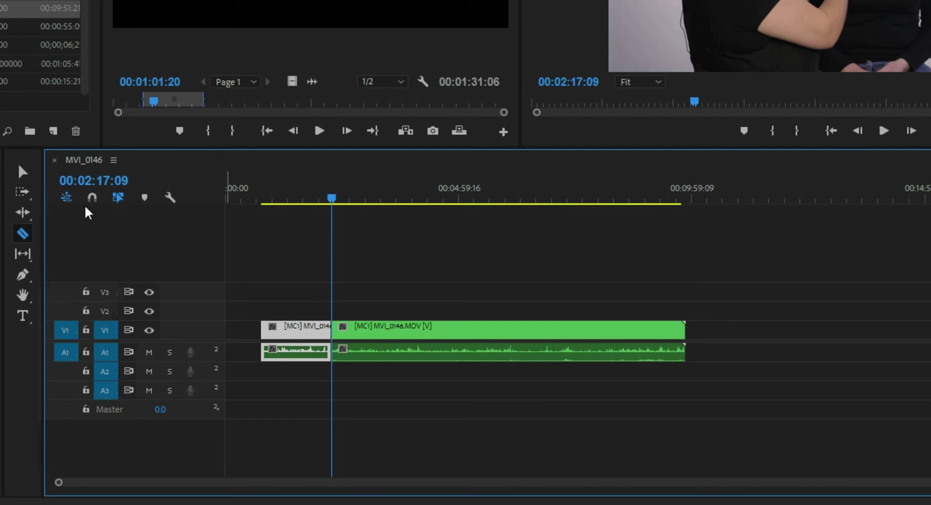
left_click(22, 171)
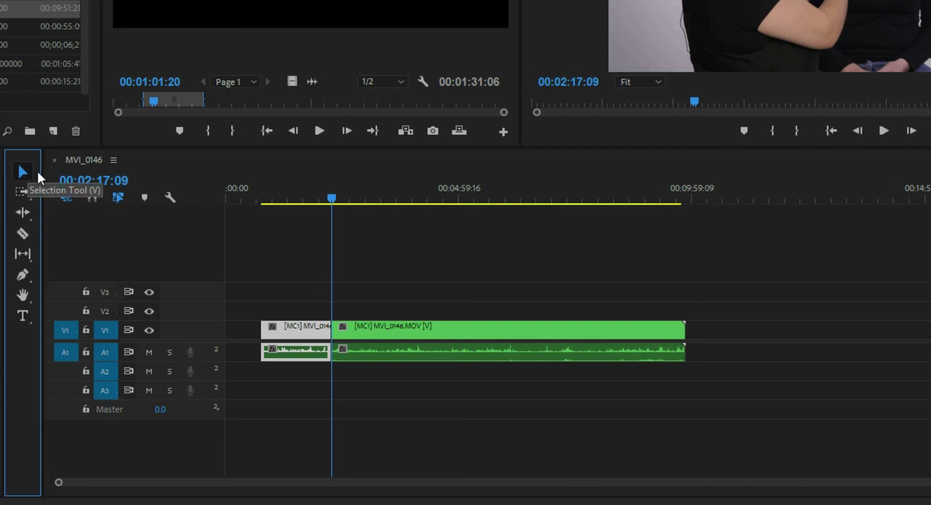
left_click(366, 325)
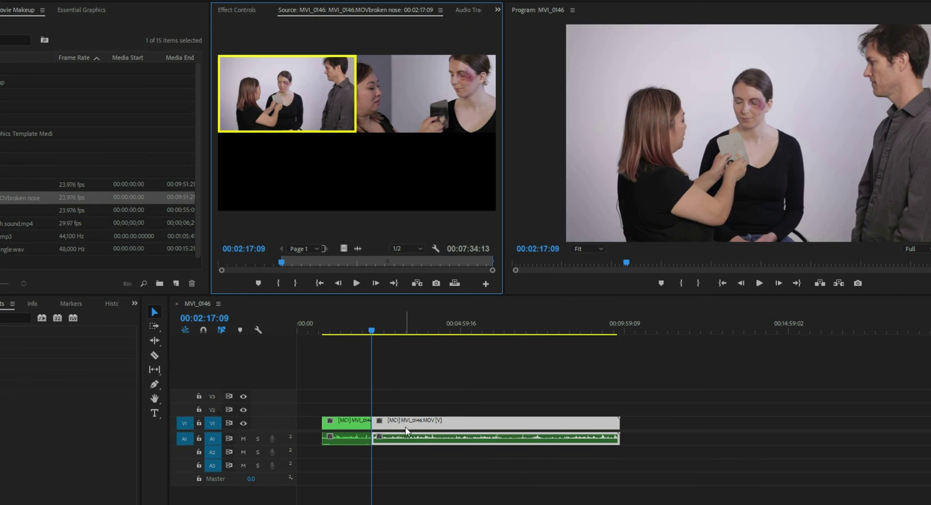
left_click(395, 105)
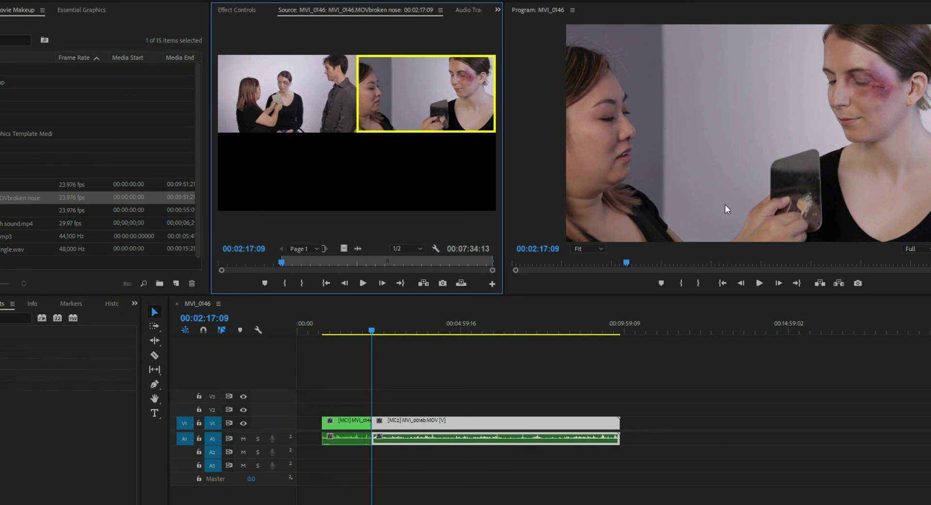
Step: Play back from 02:10:12 to review the new camera switch
left_click(367, 331)
key("space")
key("=")
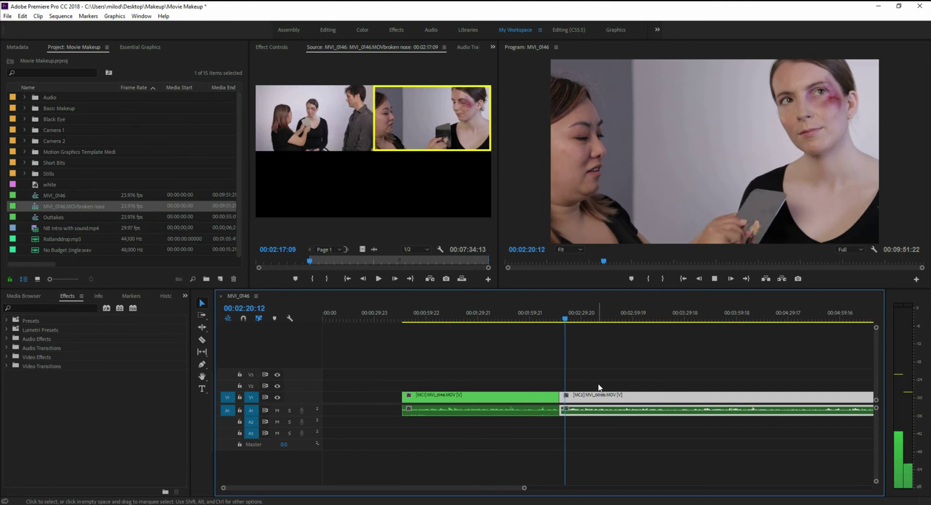
Step: Split the close-up at 02:42:06, switch the later piece to camera 1 wide, and review playback
key("space")
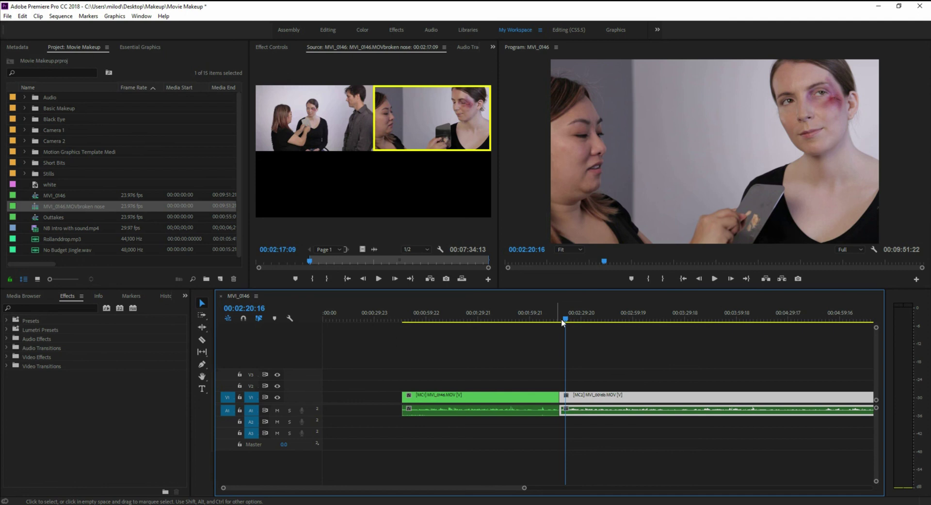
left_click_drag(561, 319, 603, 326)
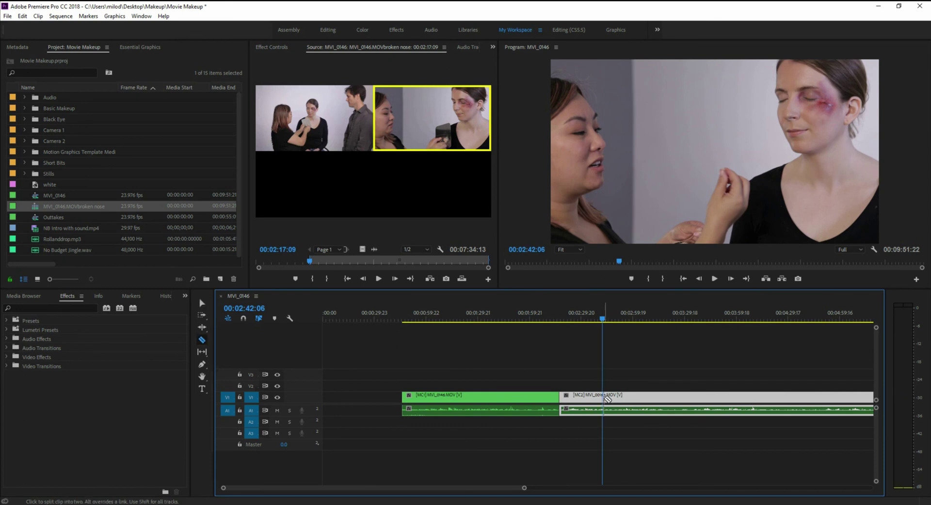
key("c")
left_click(604, 398)
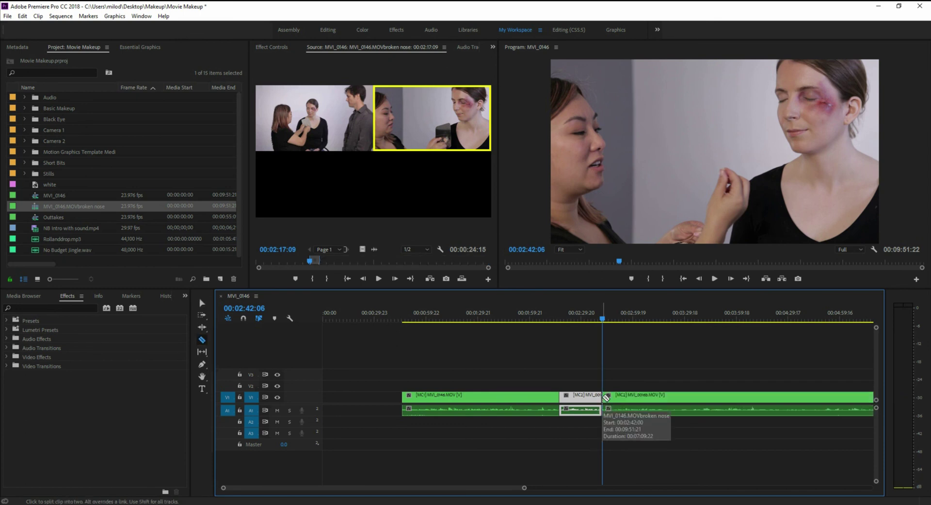
key("v")
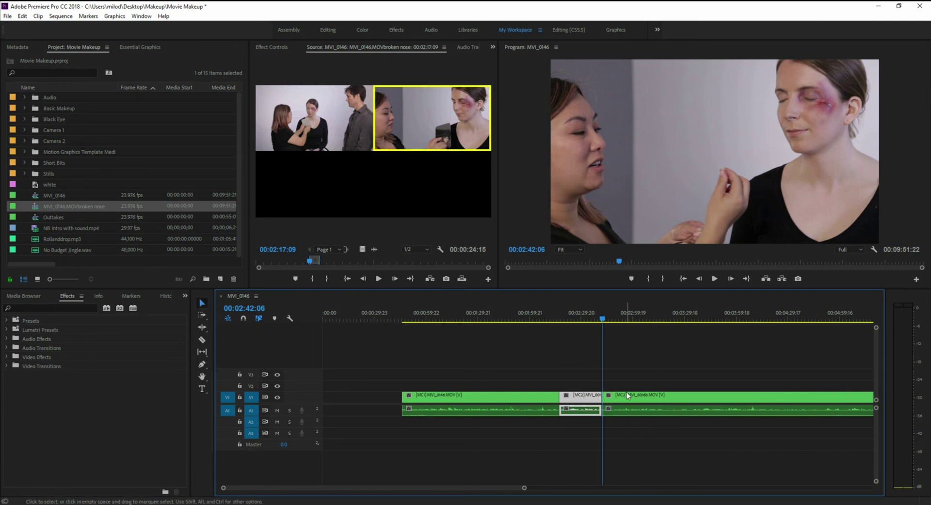
left_click(627, 399)
double_click(627, 399)
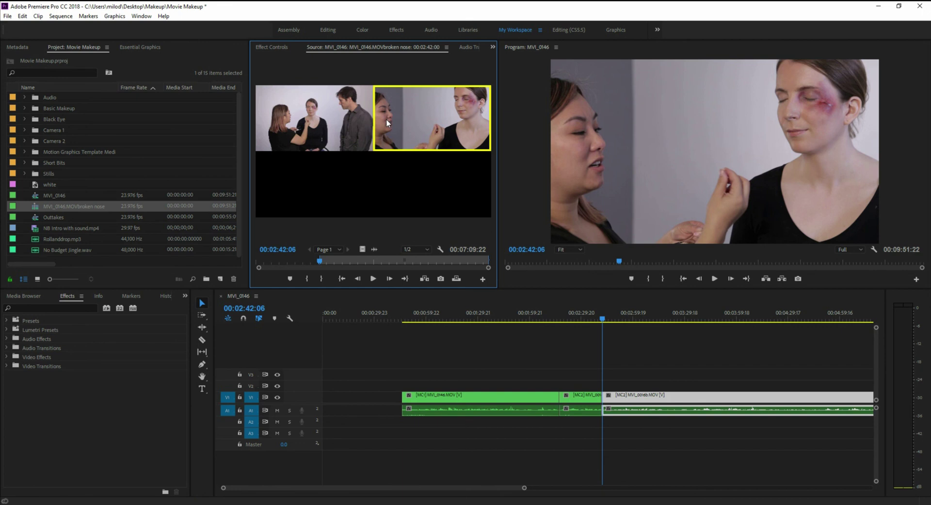
left_click(338, 119)
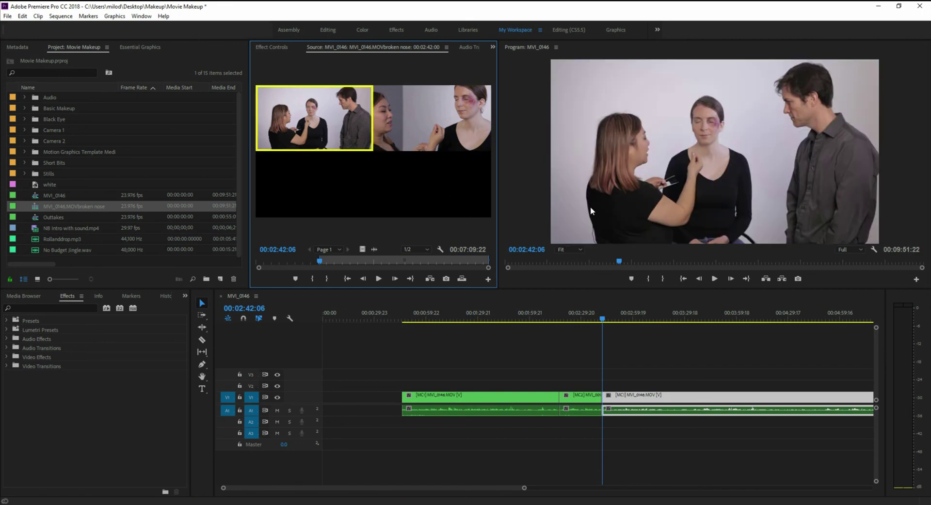
left_click_drag(602, 319, 672, 335)
key("space")
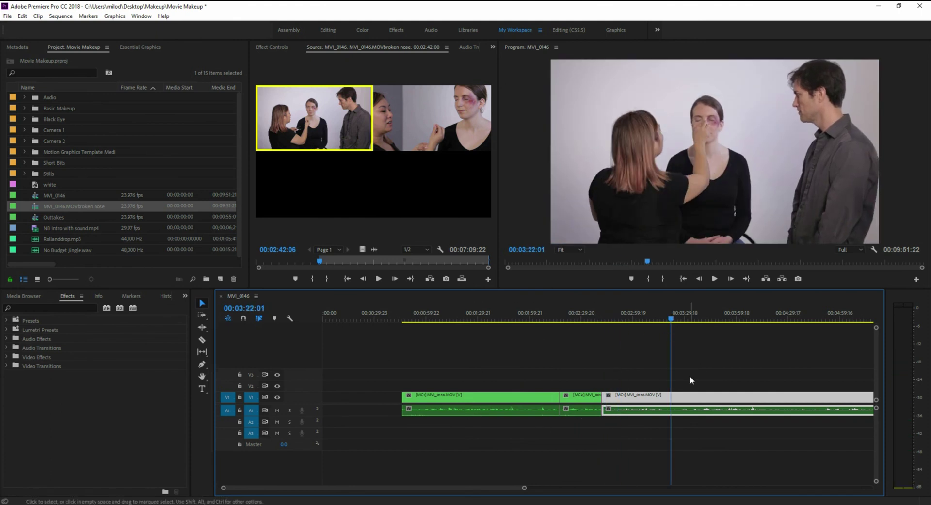